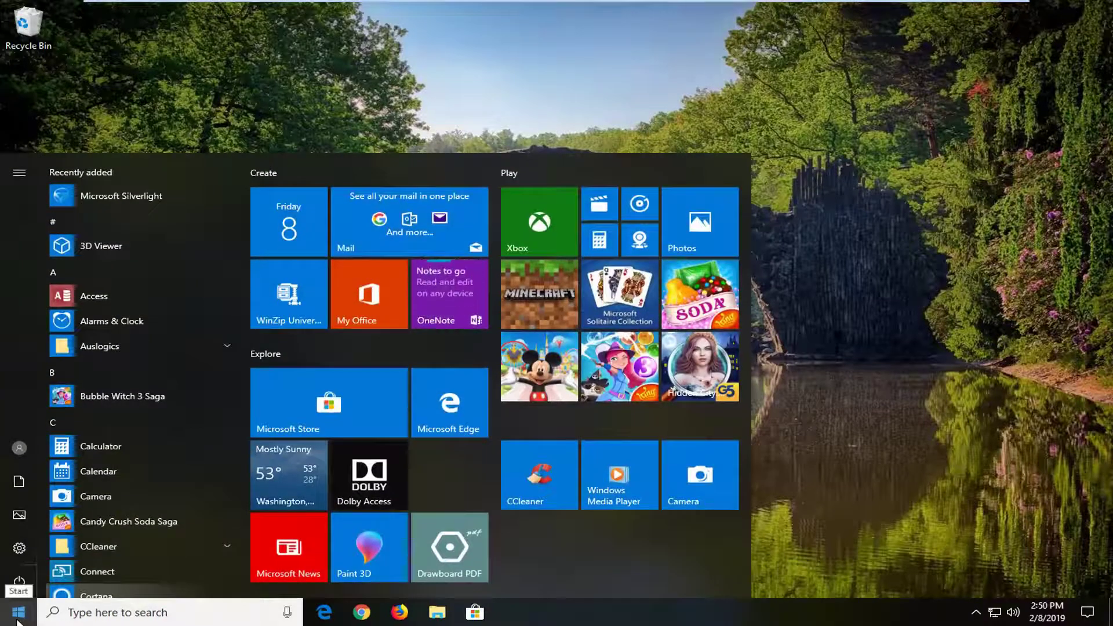
Step: Search for regedit and run Registry Editor as administrator, approving the UAC prompt
type("regedit")
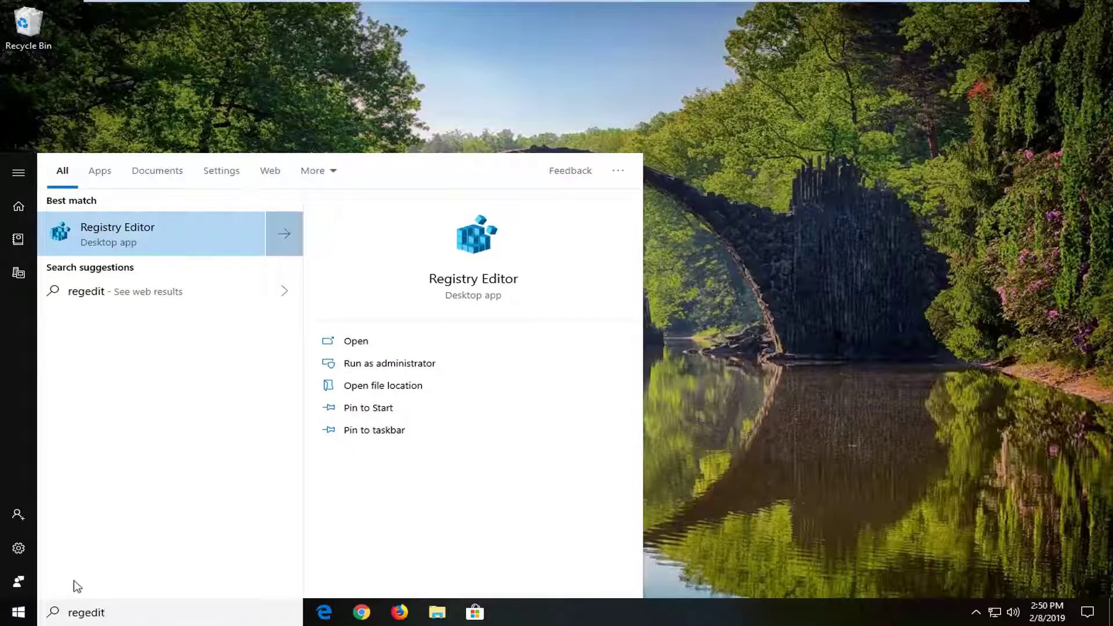
right_click(116, 233)
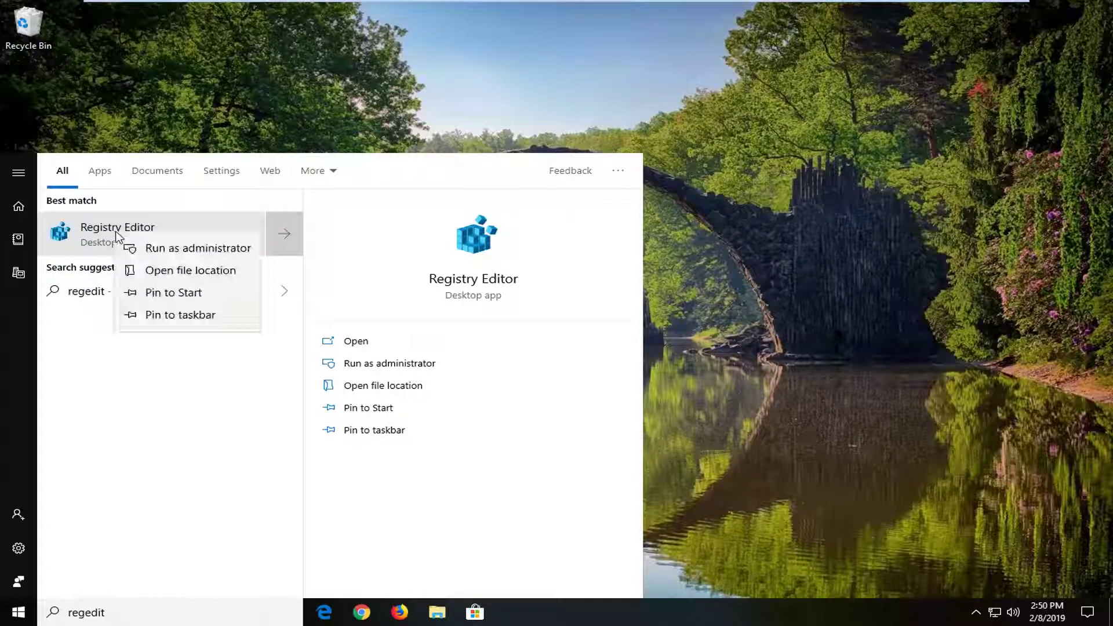
left_click(176, 249)
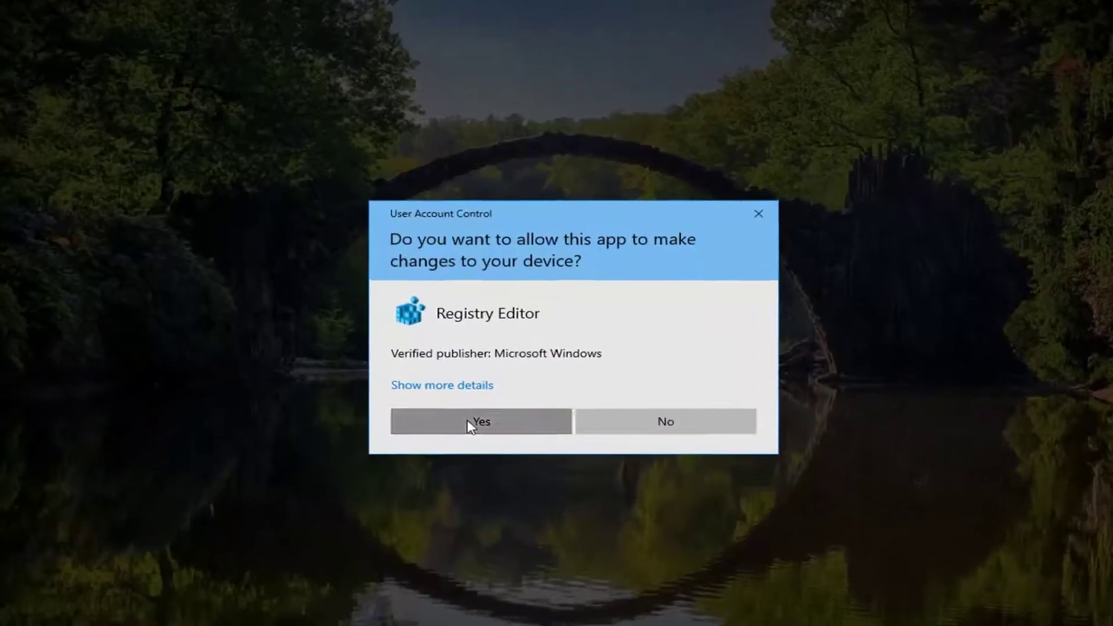
left_click(472, 399)
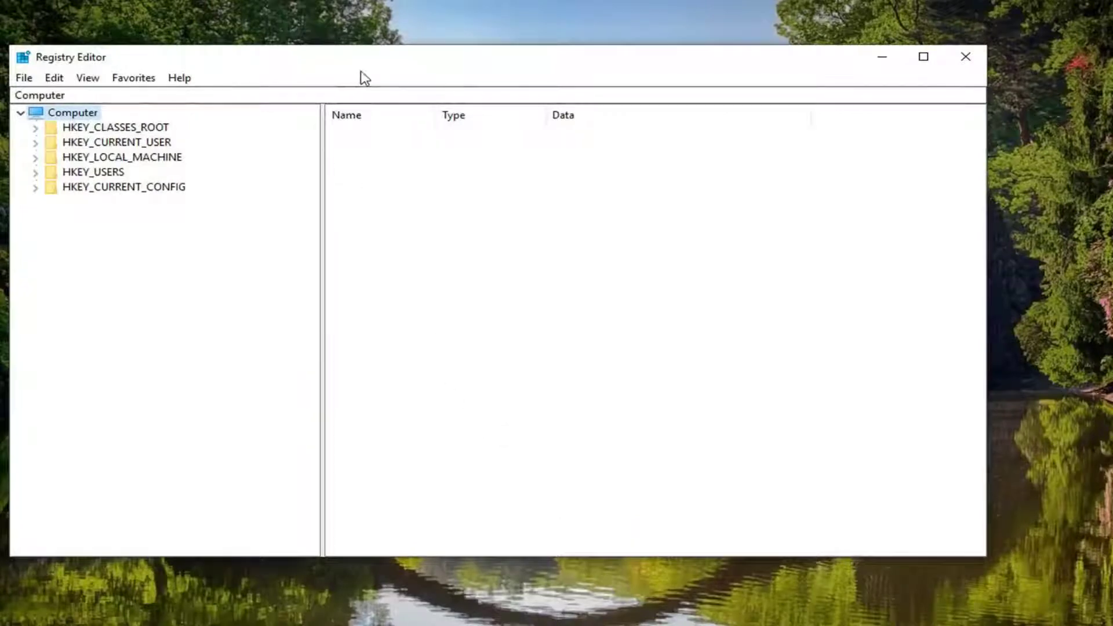
left_click_drag(496, 62, 566, 76)
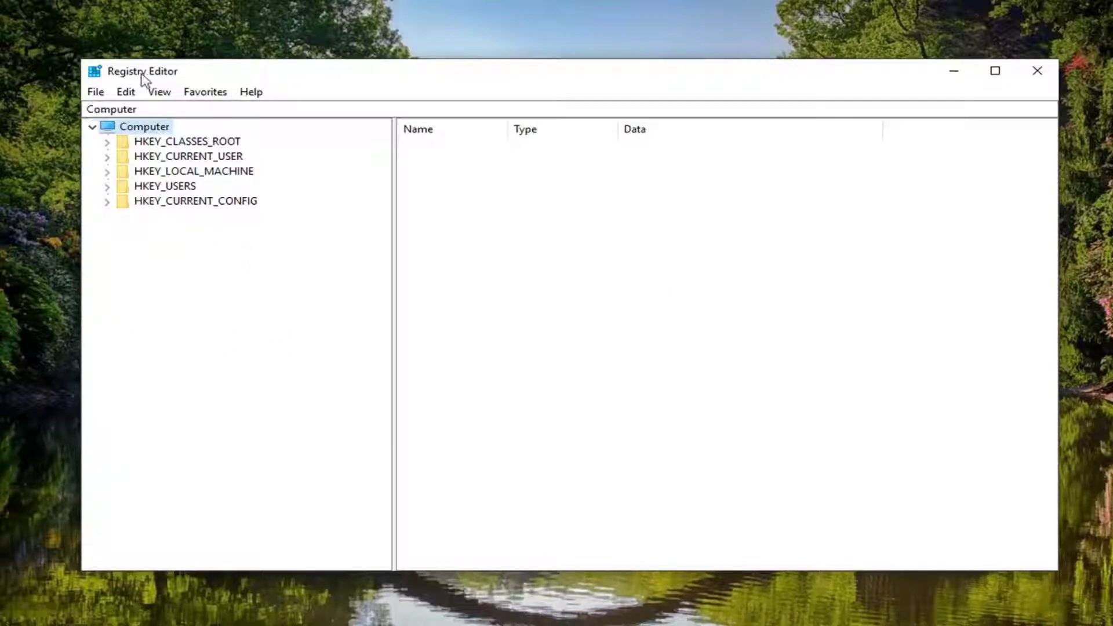
left_click(97, 99)
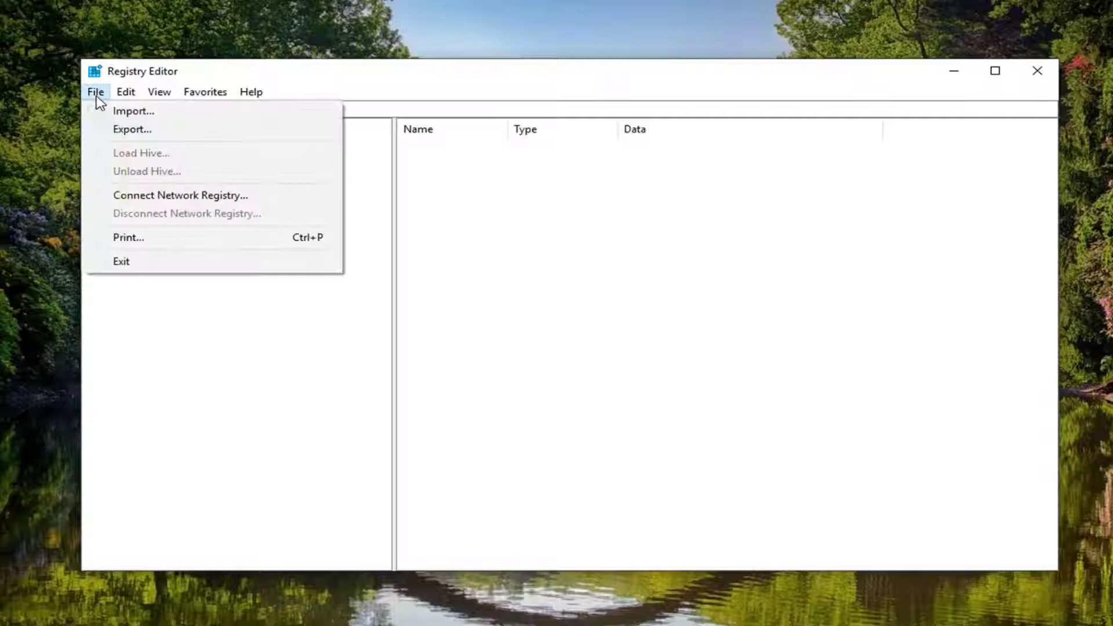
left_click(131, 135)
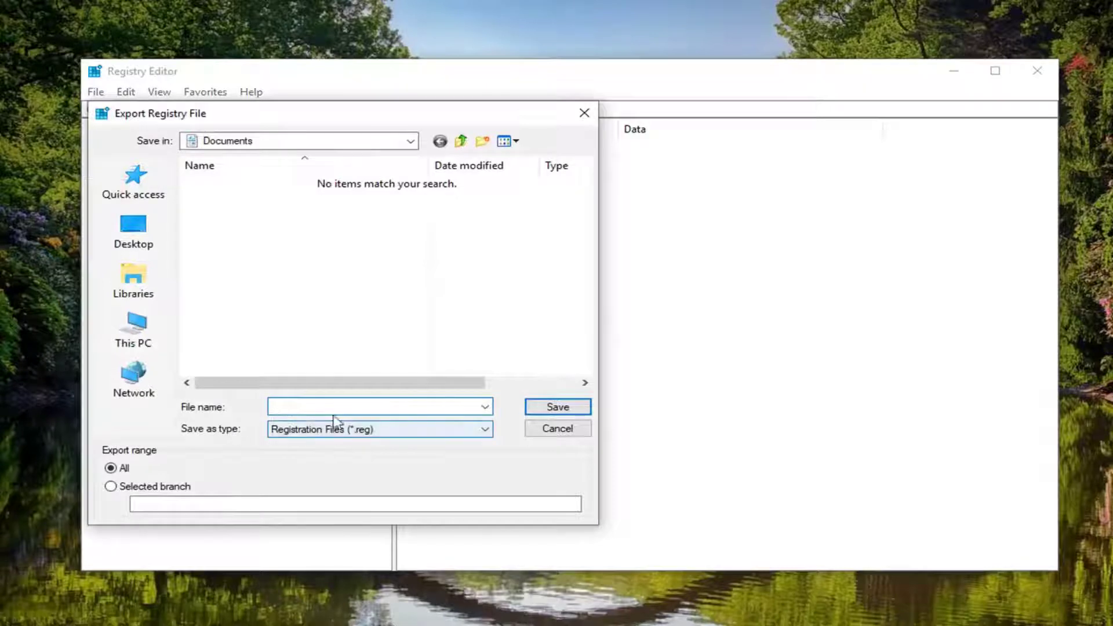
left_click(111, 467)
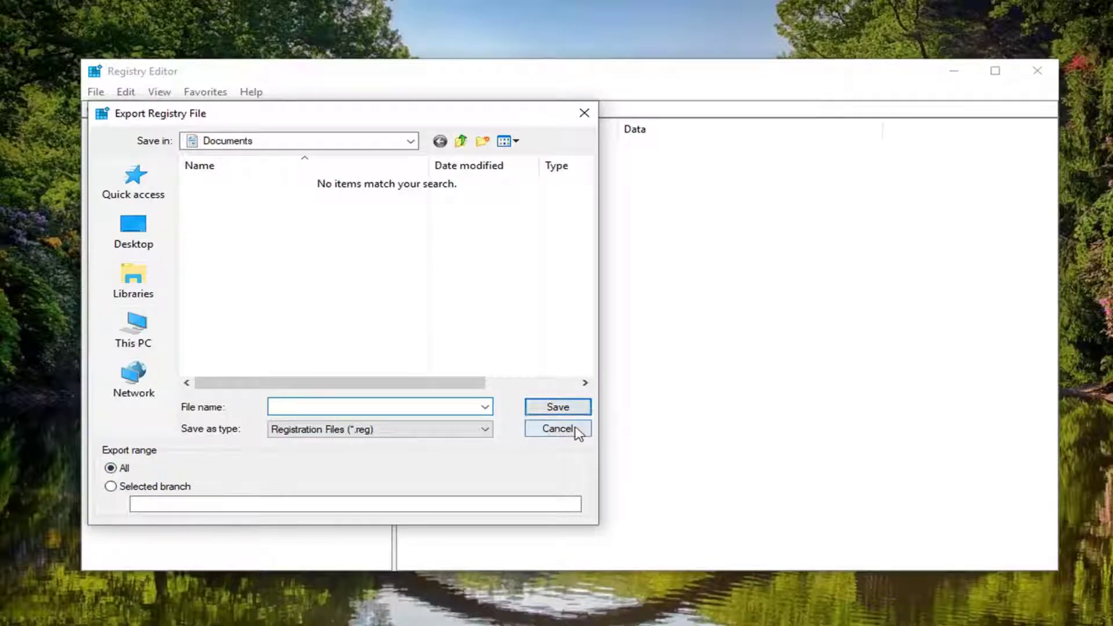
left_click(558, 429)
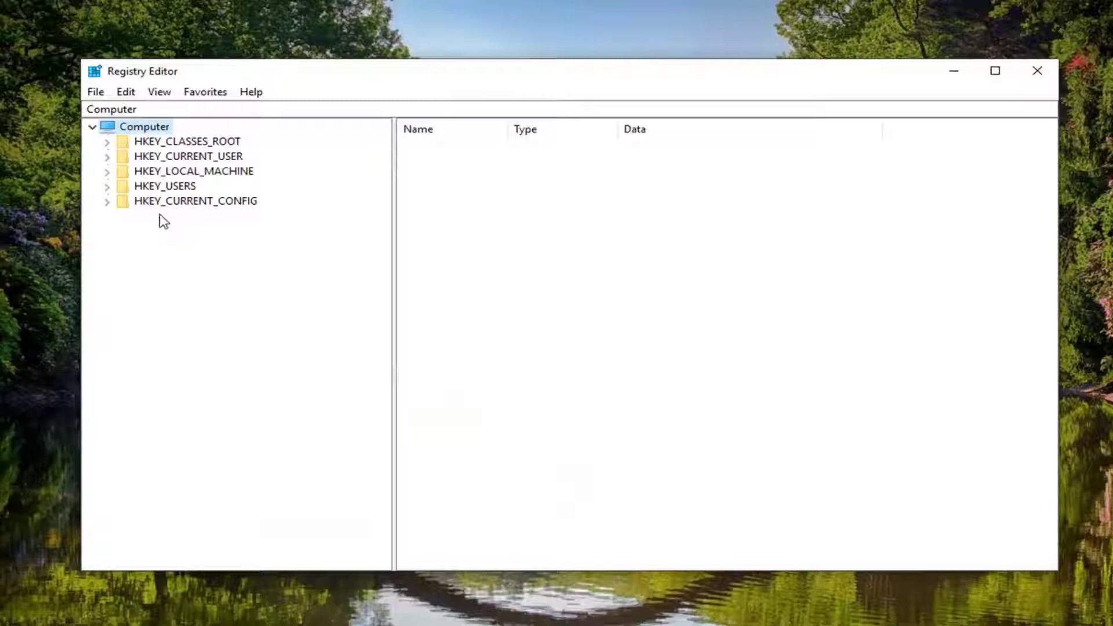
left_click(95, 91)
left_click(124, 112)
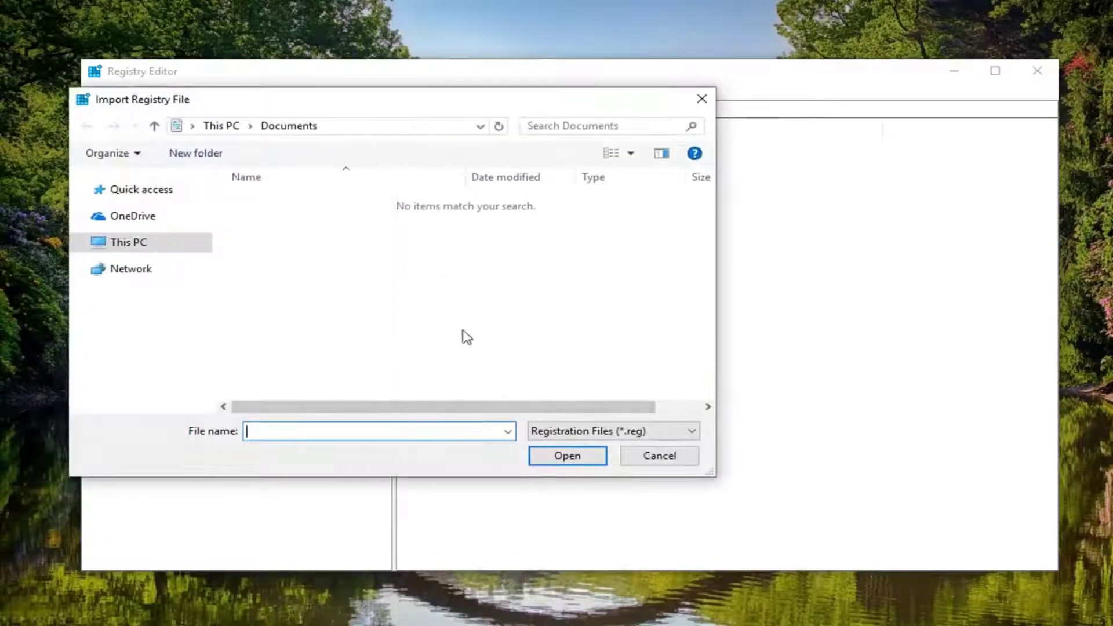
left_click(672, 457)
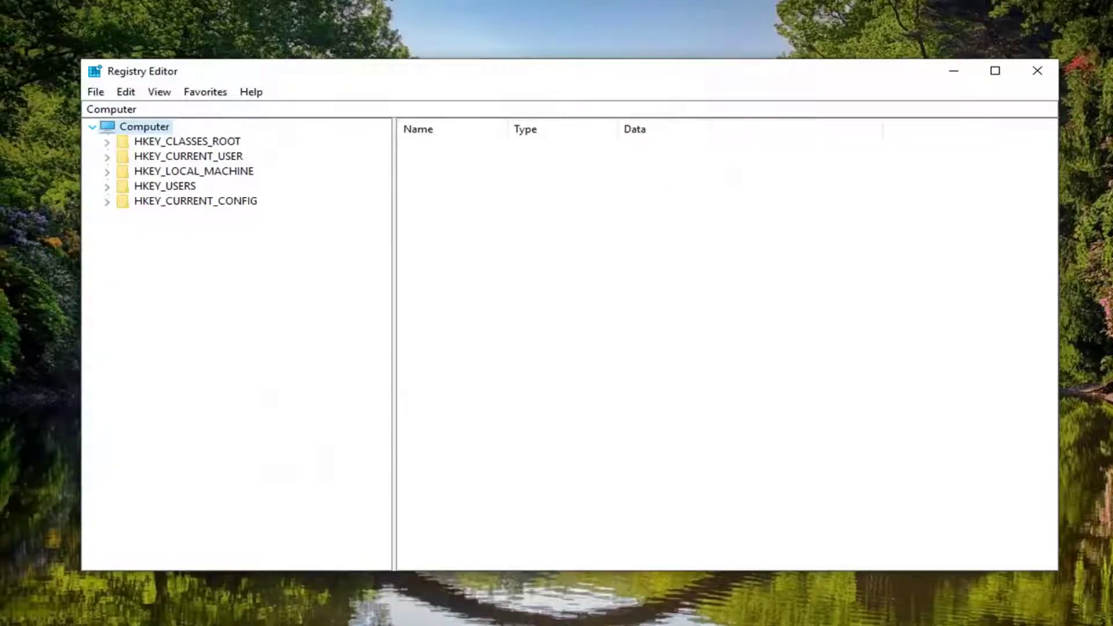
Step: Expand HKEY_LOCAL_MACHINE\SYSTEM\CurrentControlSet\Control\Class to list the device class keys
left_click(177, 174)
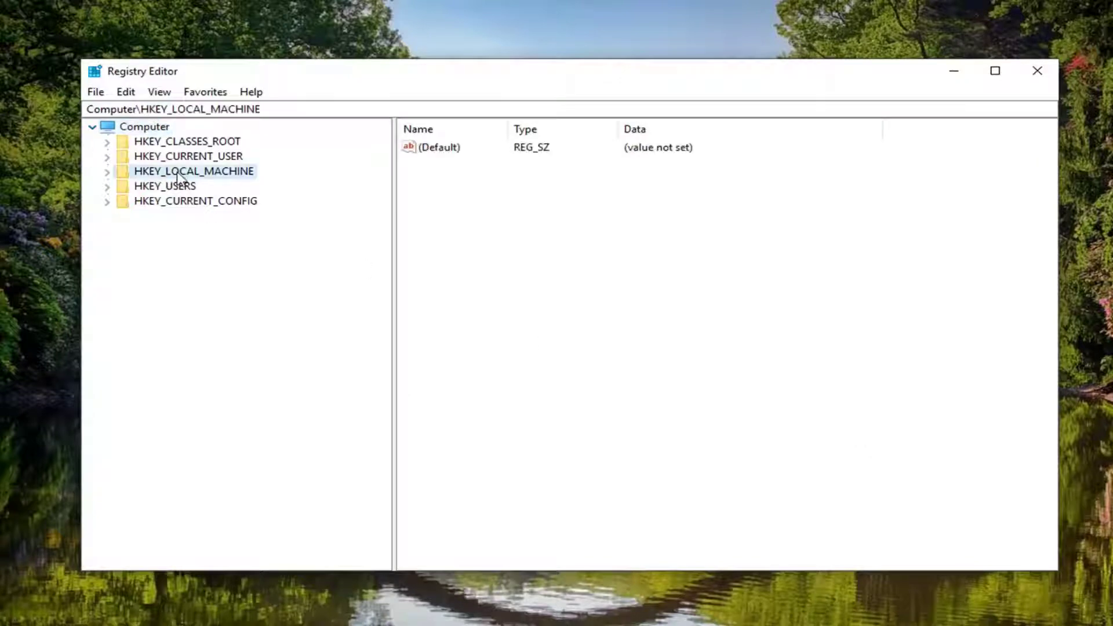
left_click(106, 172)
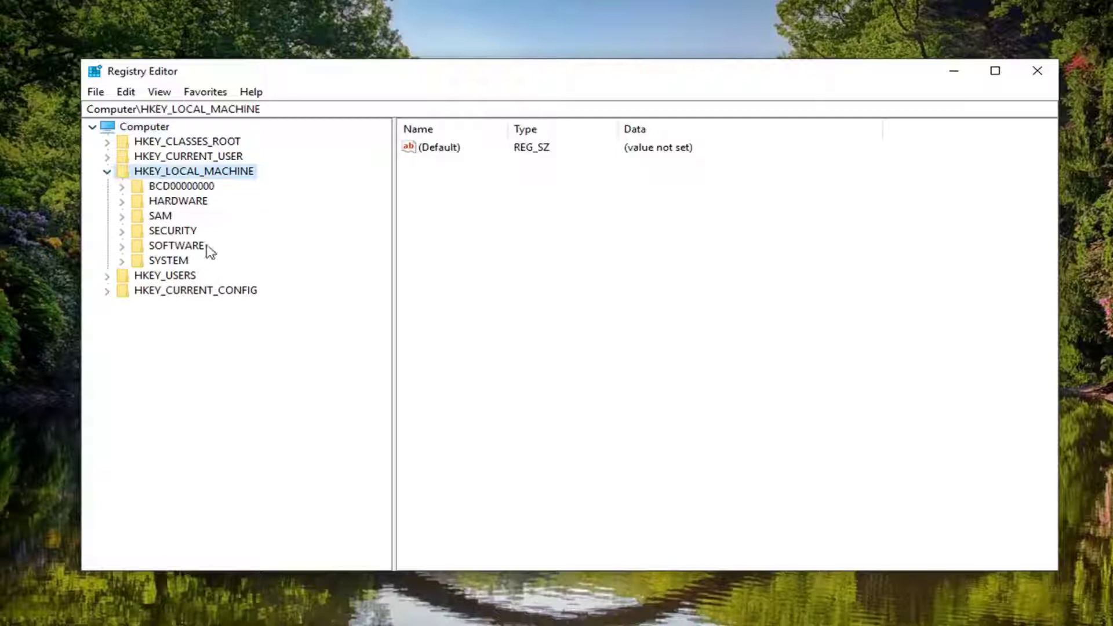
left_click(151, 261)
left_click(122, 261)
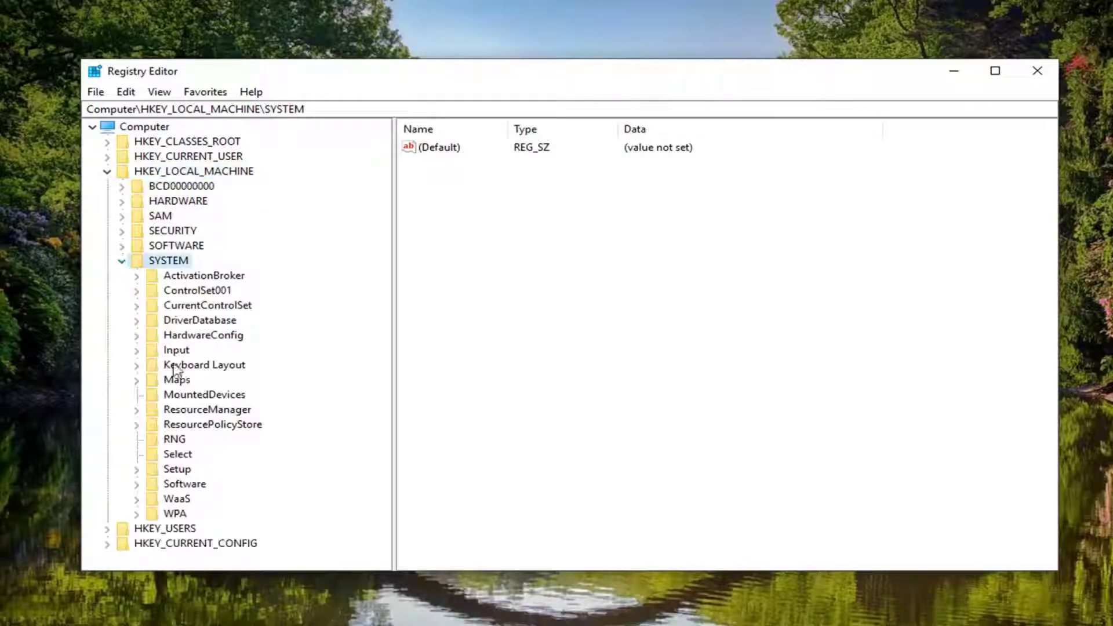
left_click(183, 306)
left_click(137, 306)
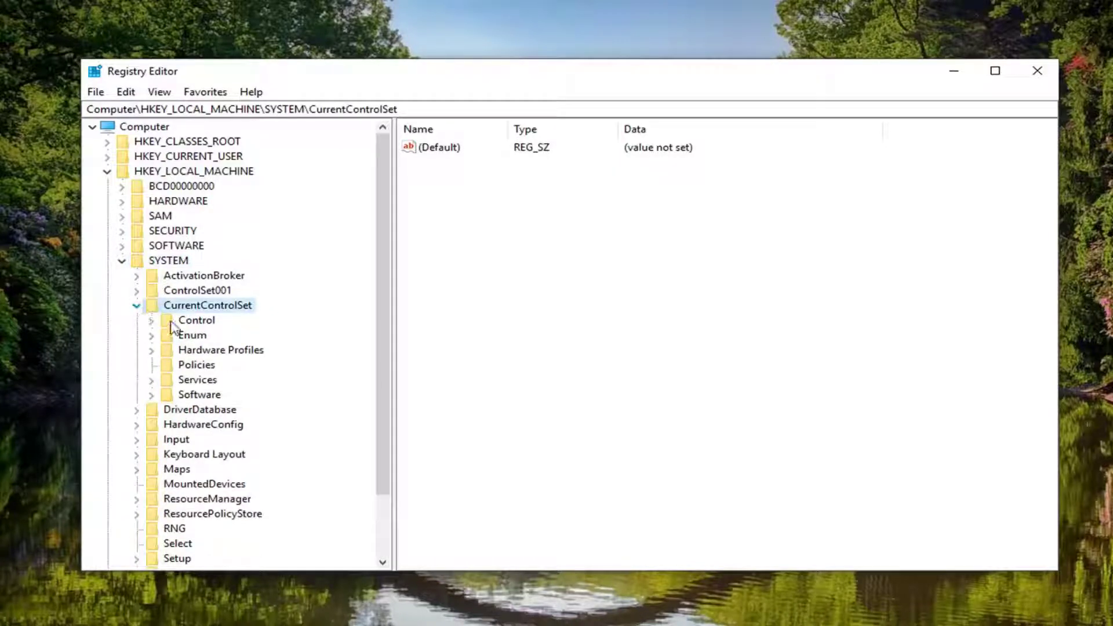
left_click(151, 321)
scroll(223, 331, "down", 6)
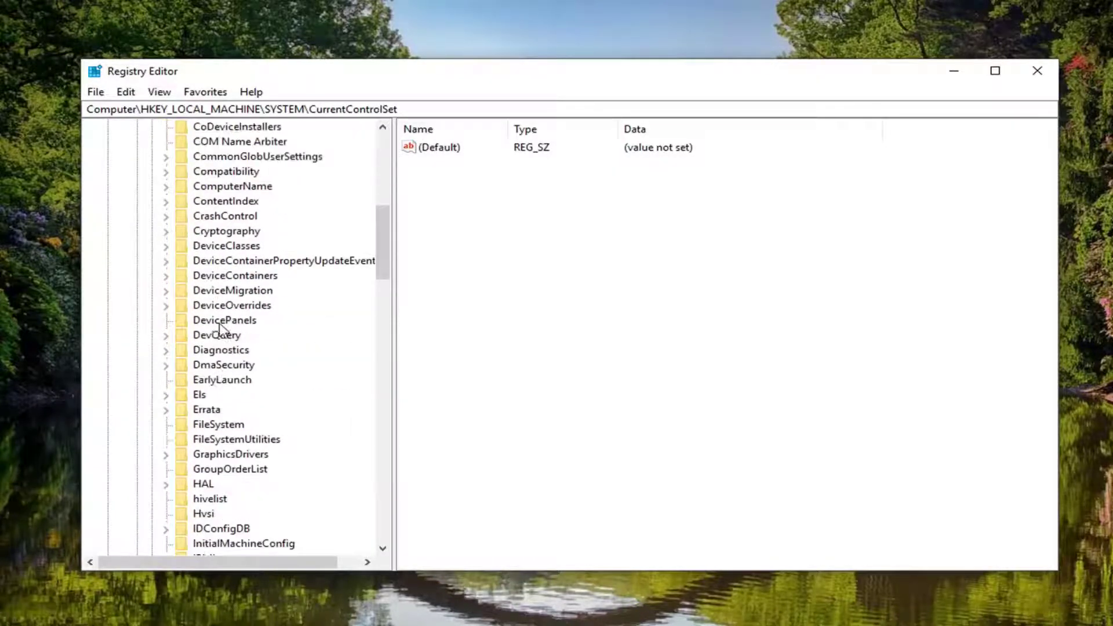
scroll(209, 342, "up", 4)
scroll(207, 336, "up", 2)
left_click(200, 303)
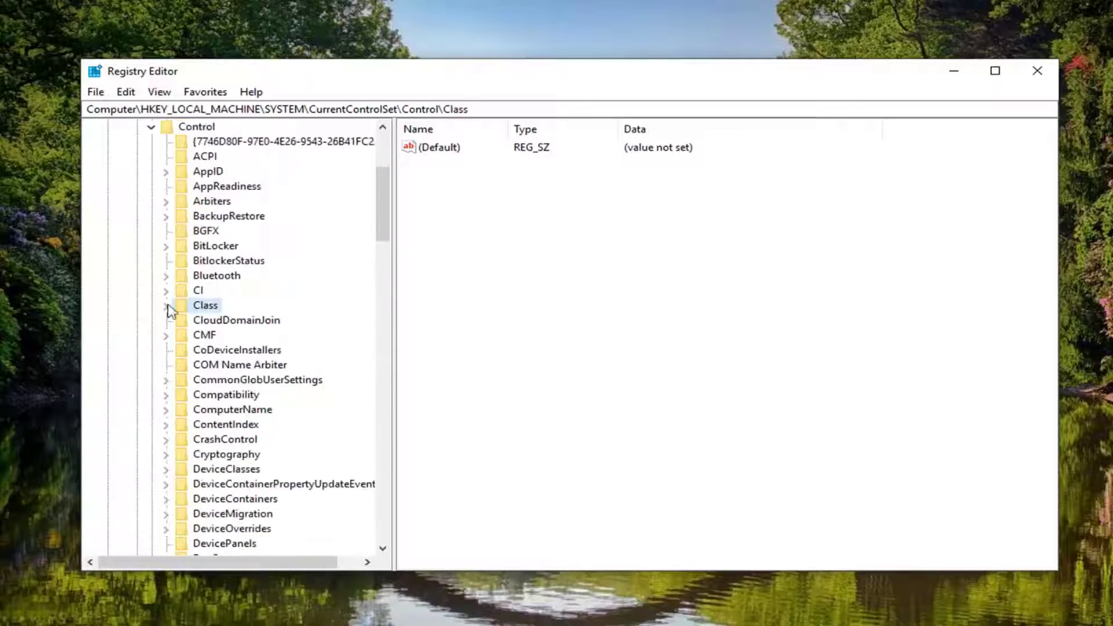
left_click(166, 304)
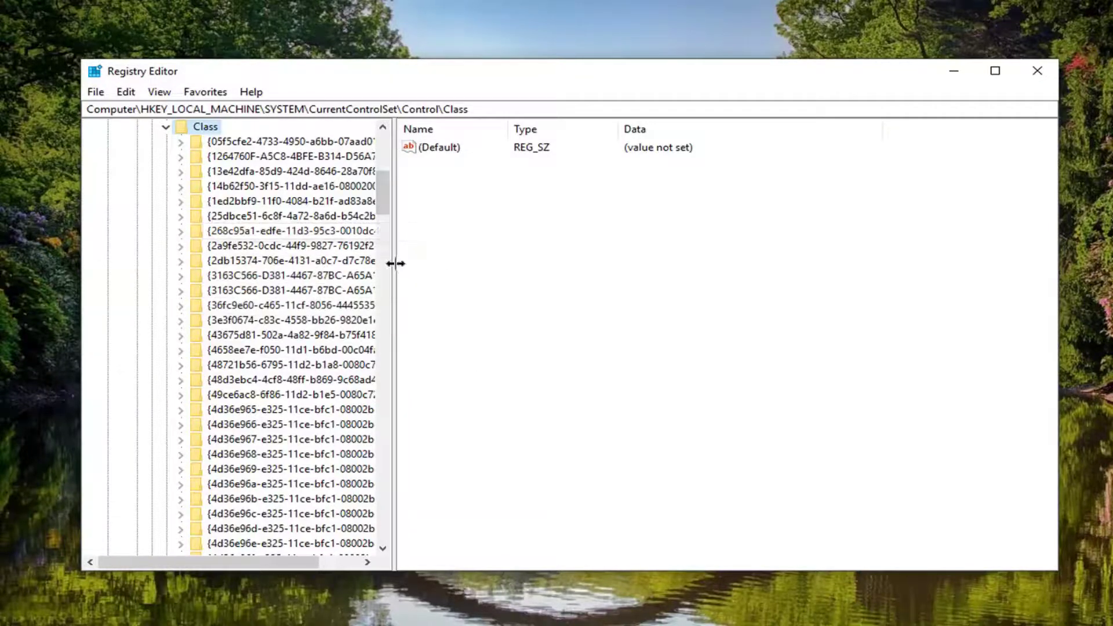
Step: Widen the key tree and select the Keyboard class key {4d36e96b-e325-11ce-bfc1-08002be10318}
left_click_drag(394, 263, 576, 263)
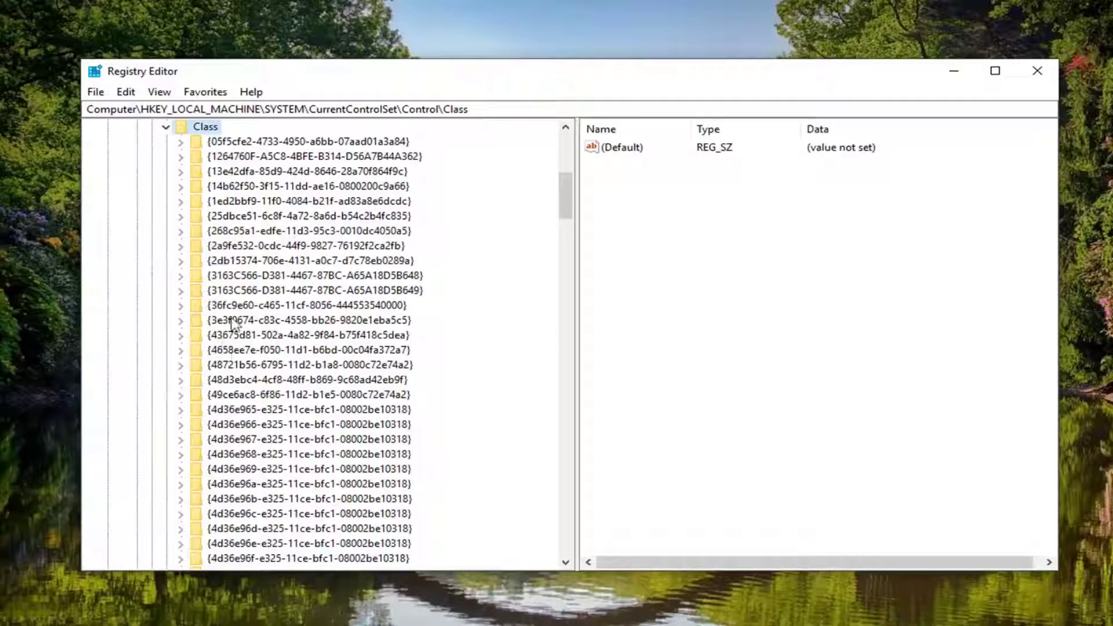
left_click(253, 352)
scroll(254, 363, "down", 1)
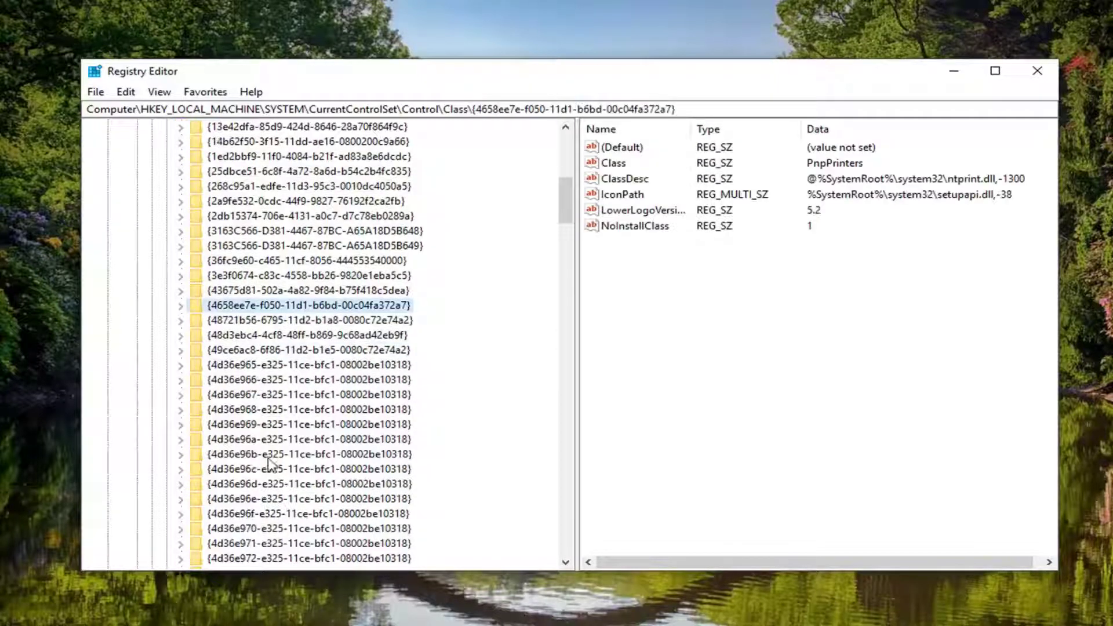
left_click(222, 458)
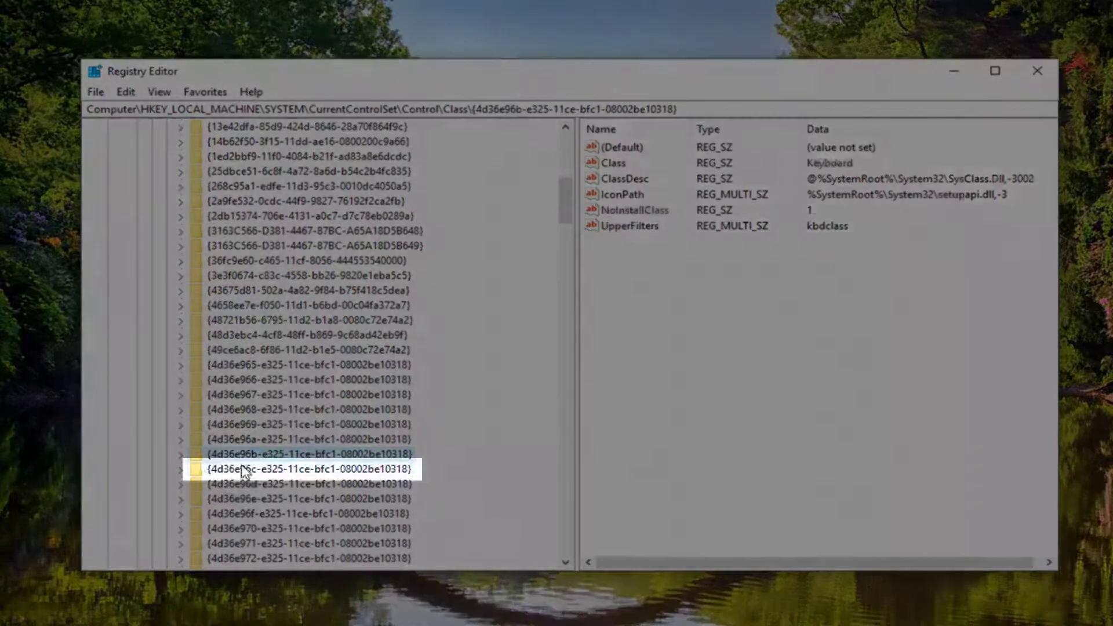
Step: Open the MEDIA class key {4d36e96c-e325-11ce-bfc1-08002be10318} and delete its LowerFilters value
left_click(224, 468)
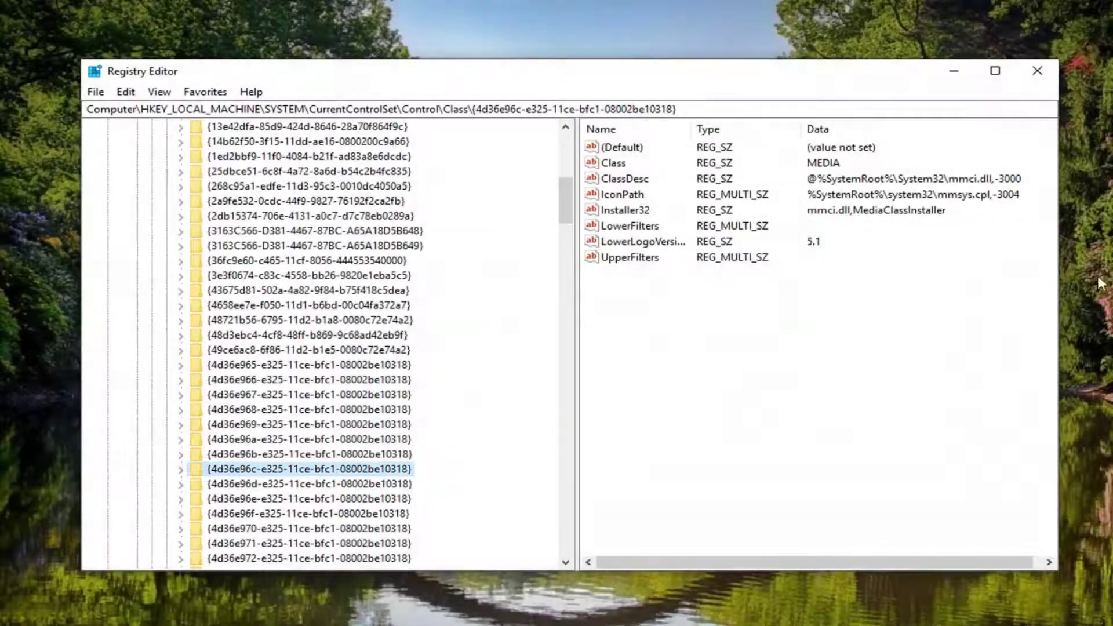
left_click(637, 261)
left_click(637, 232)
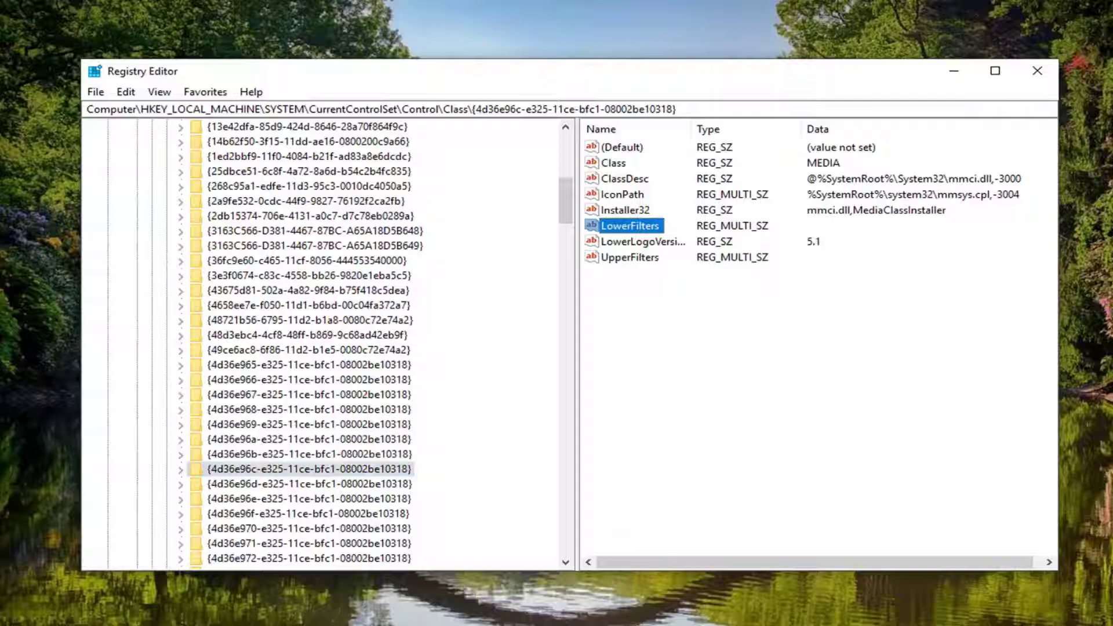
right_click(616, 232)
left_click(649, 276)
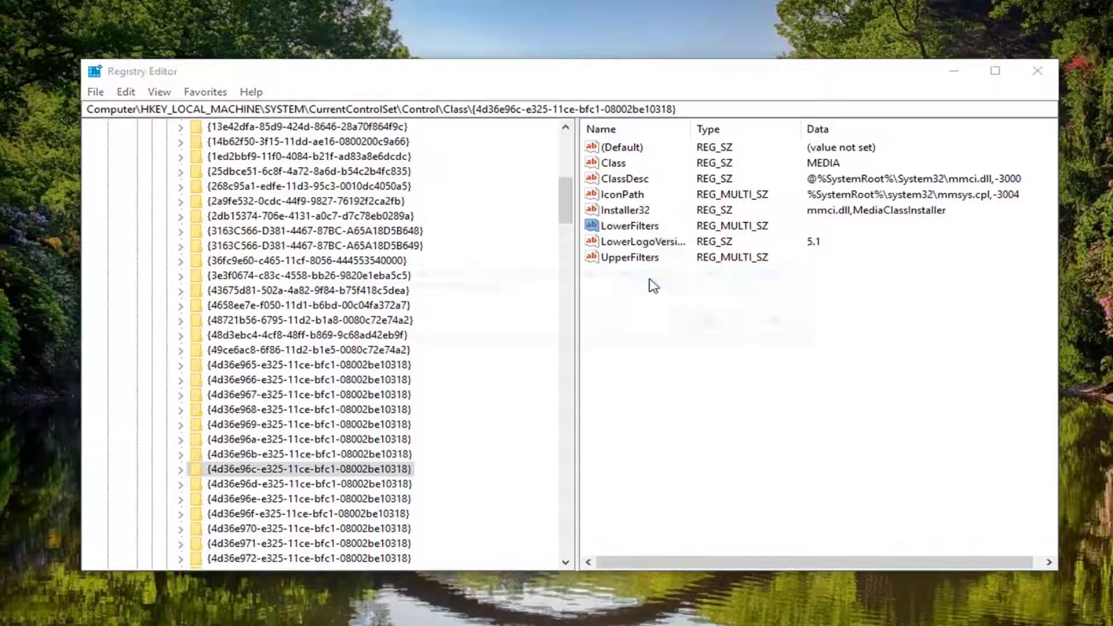
left_click(693, 325)
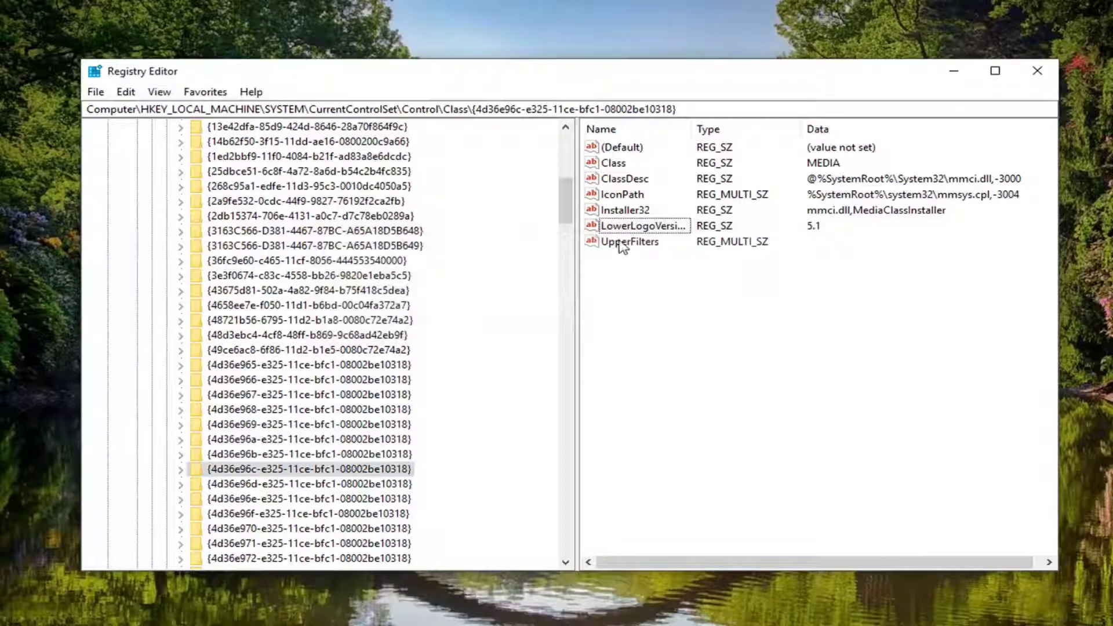
Step: Delete the UpperFilters value from the same key, confirming the deletion
left_click(623, 244)
right_click(622, 241)
left_click(668, 292)
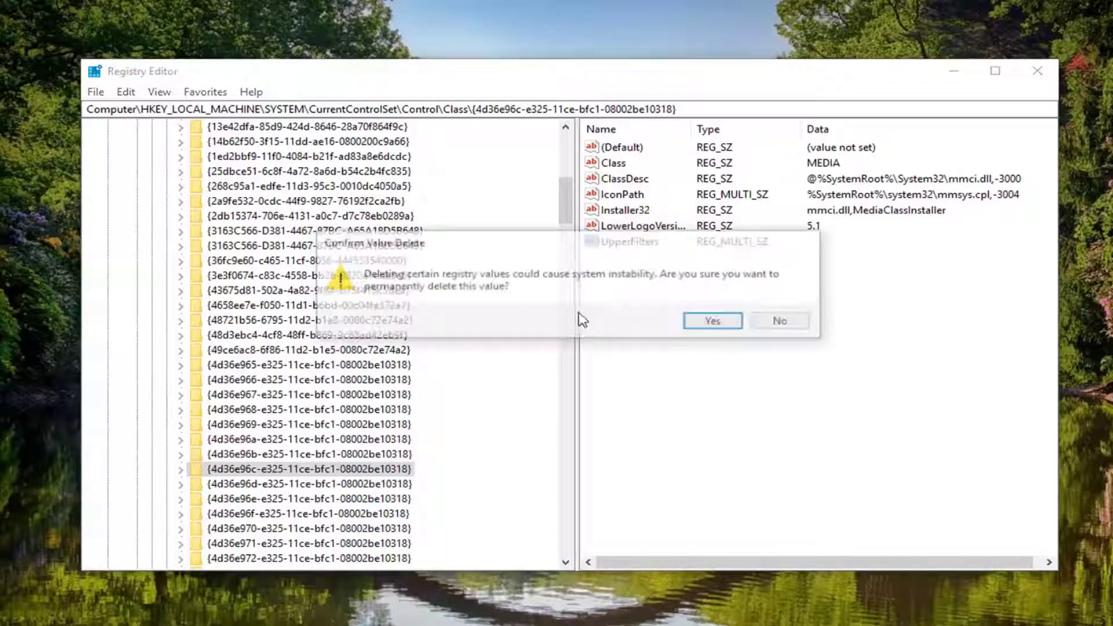
left_click(714, 323)
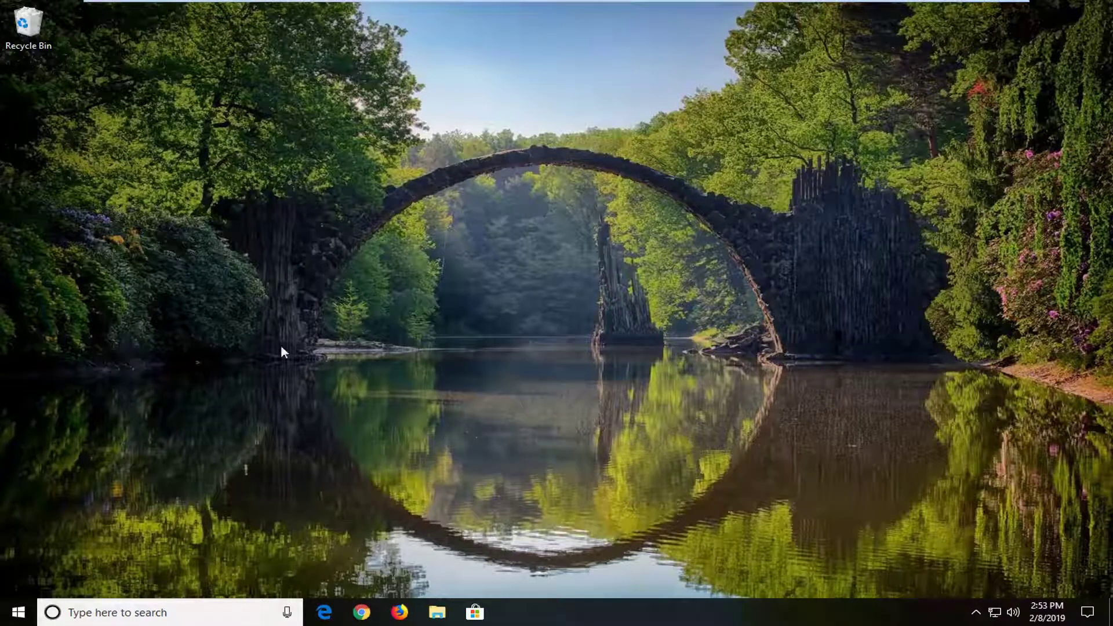
Step: Search the Start menu for "device manager" and launch the Device Manager best match
left_click(16, 612)
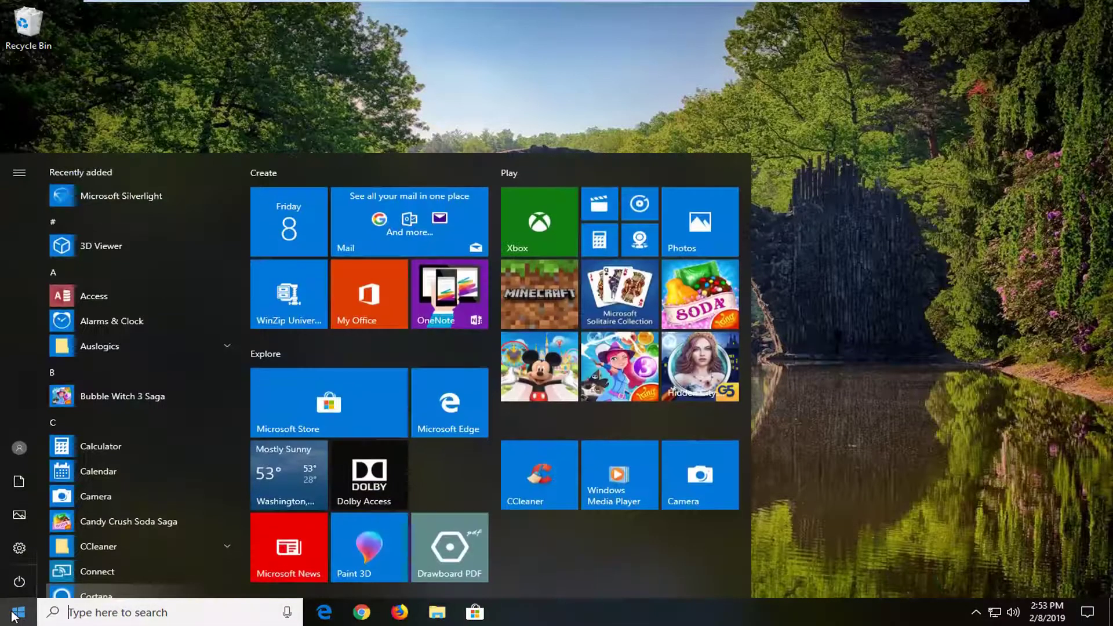
type("devi")
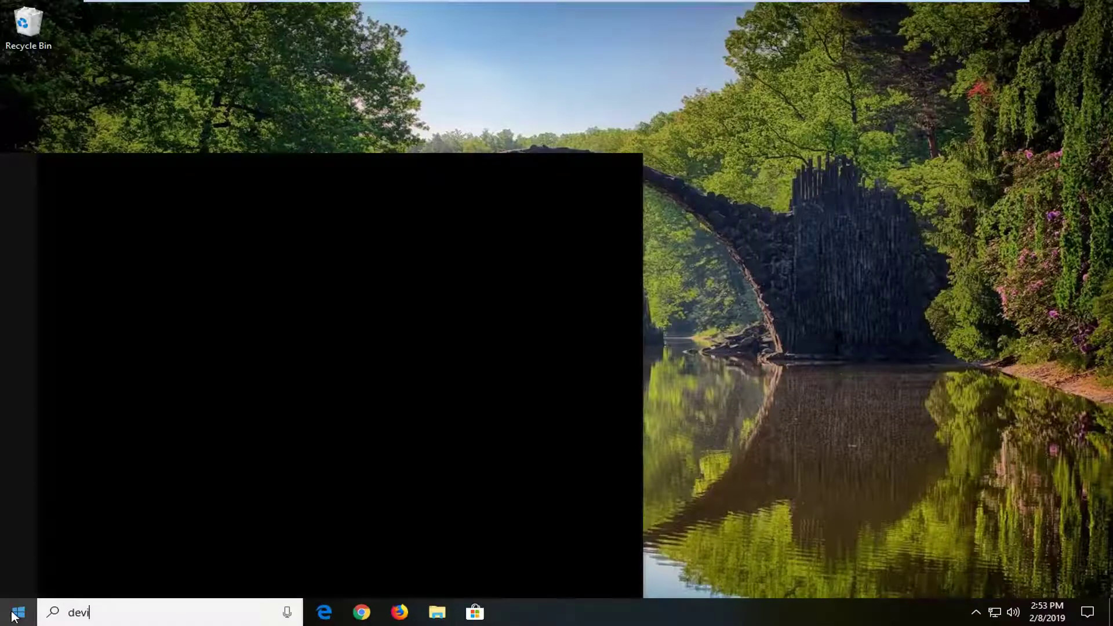
type("ce manager")
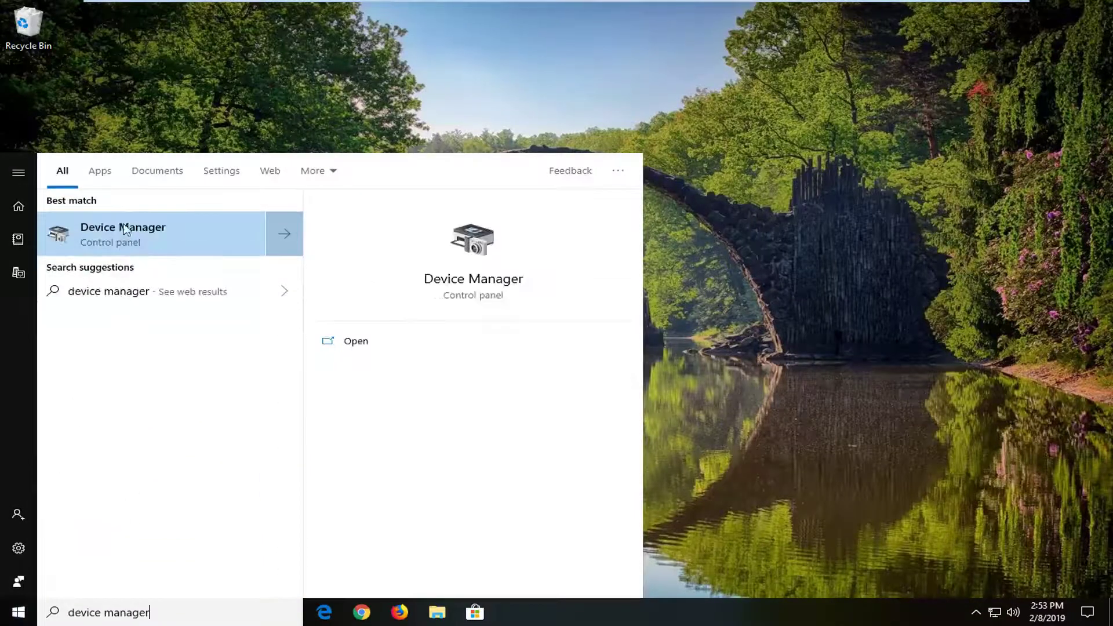
left_click(183, 238)
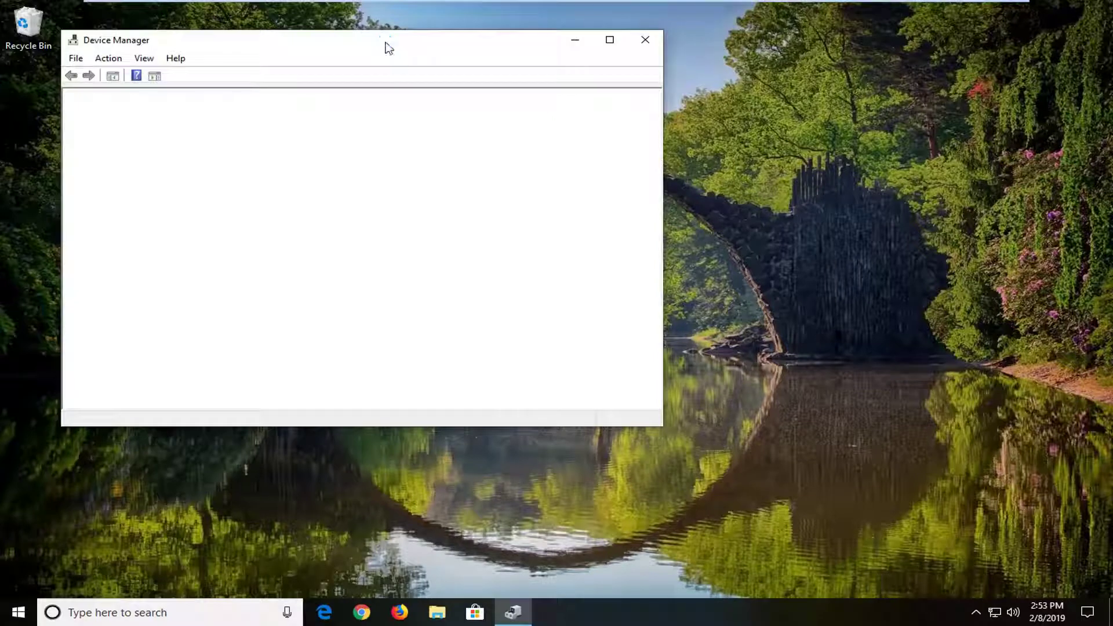
Step: Enlarge the window, expand Sound, video and game controllers, and uninstall High Definition Audio Device
left_click_drag(387, 47, 505, 52)
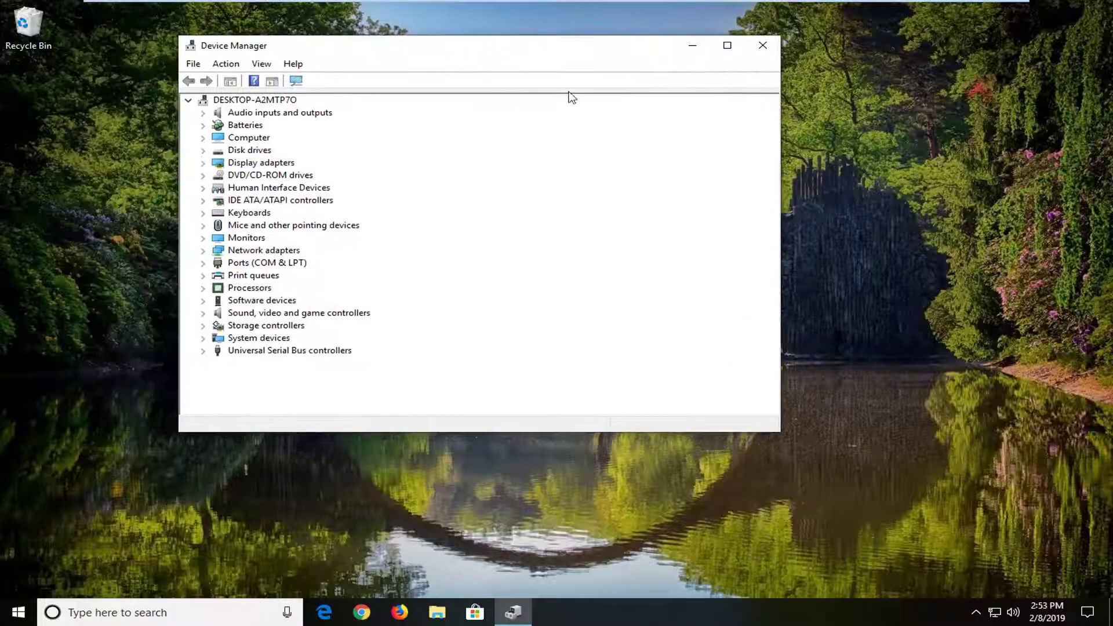
left_click_drag(786, 437, 913, 508)
left_click(300, 315)
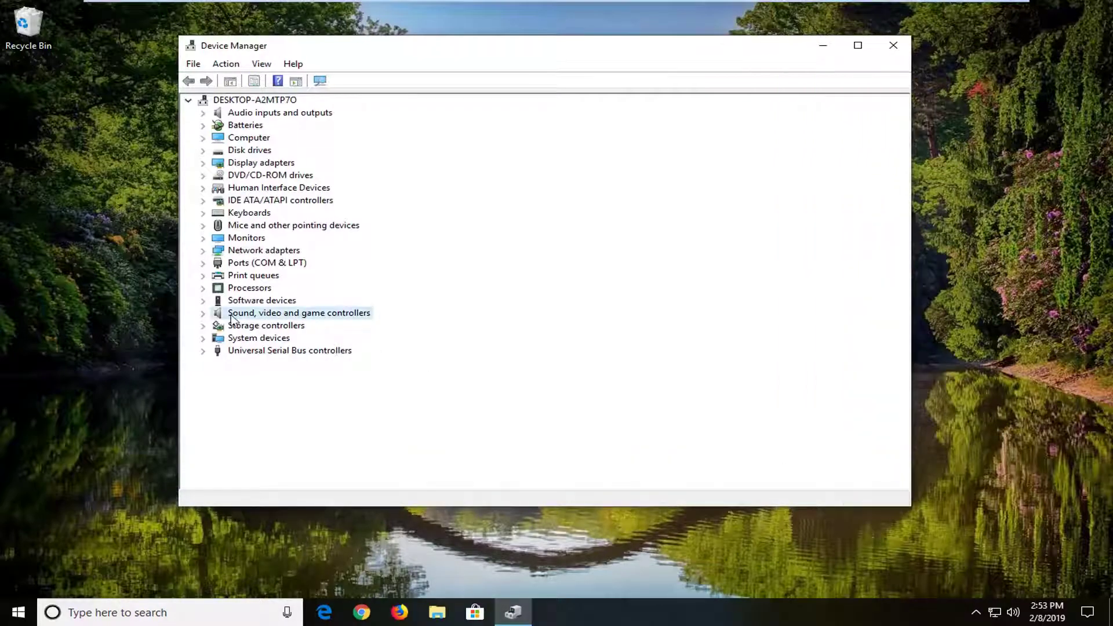
left_click(205, 314)
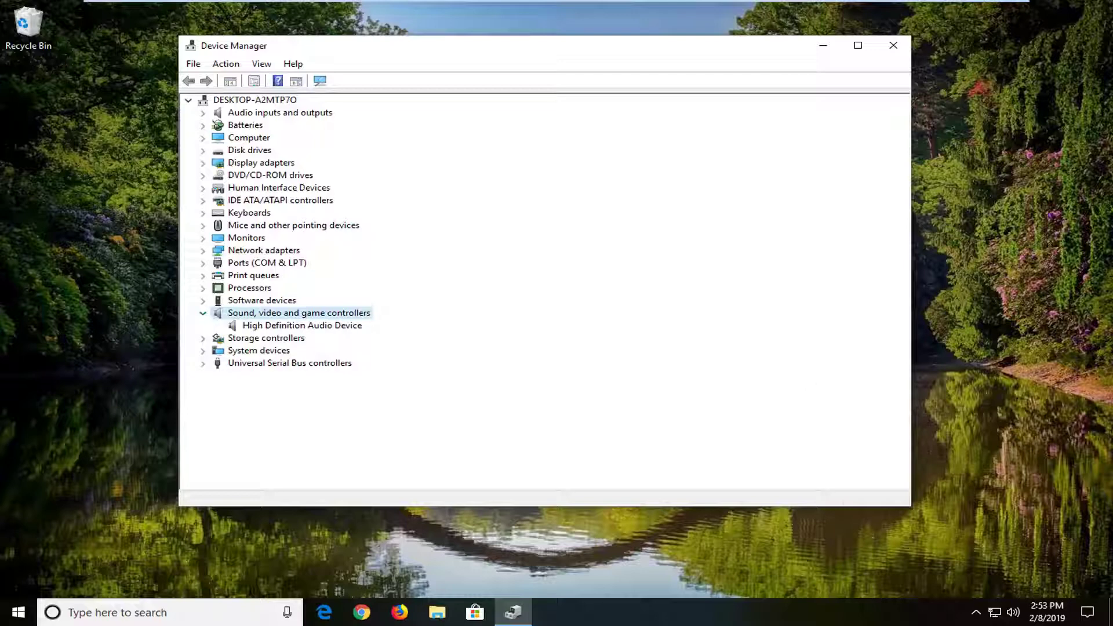
right_click(276, 326)
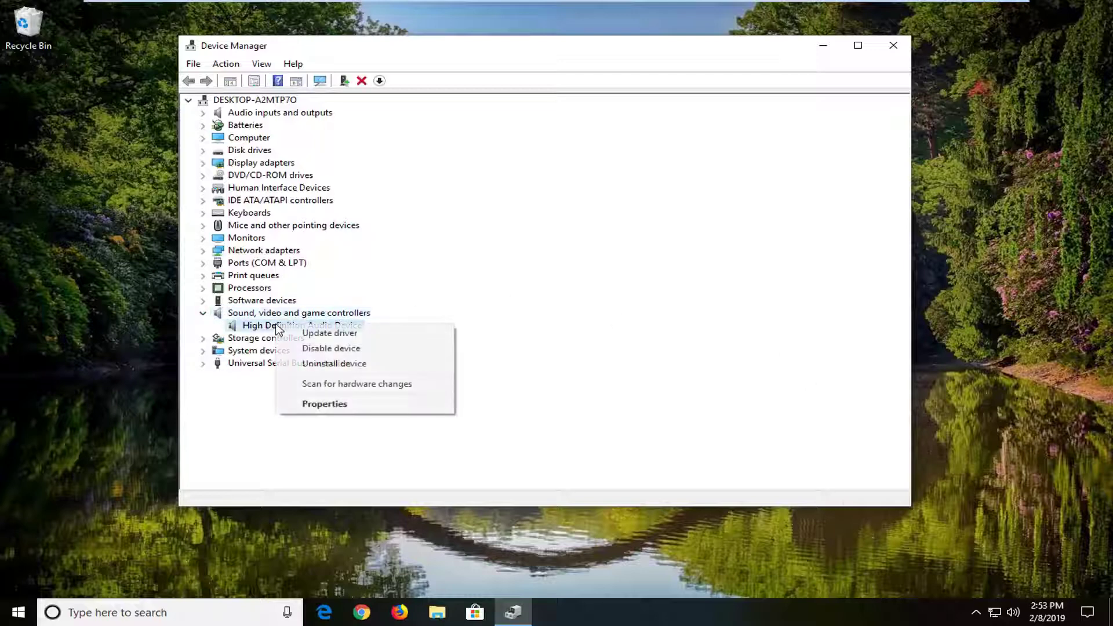
left_click(316, 363)
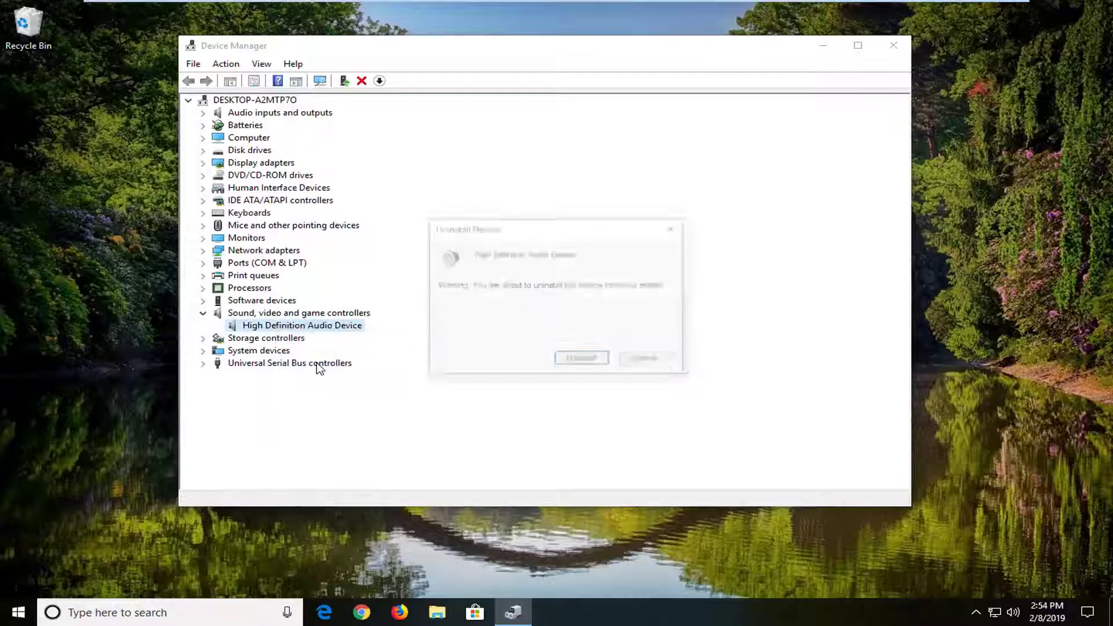
left_click(576, 362)
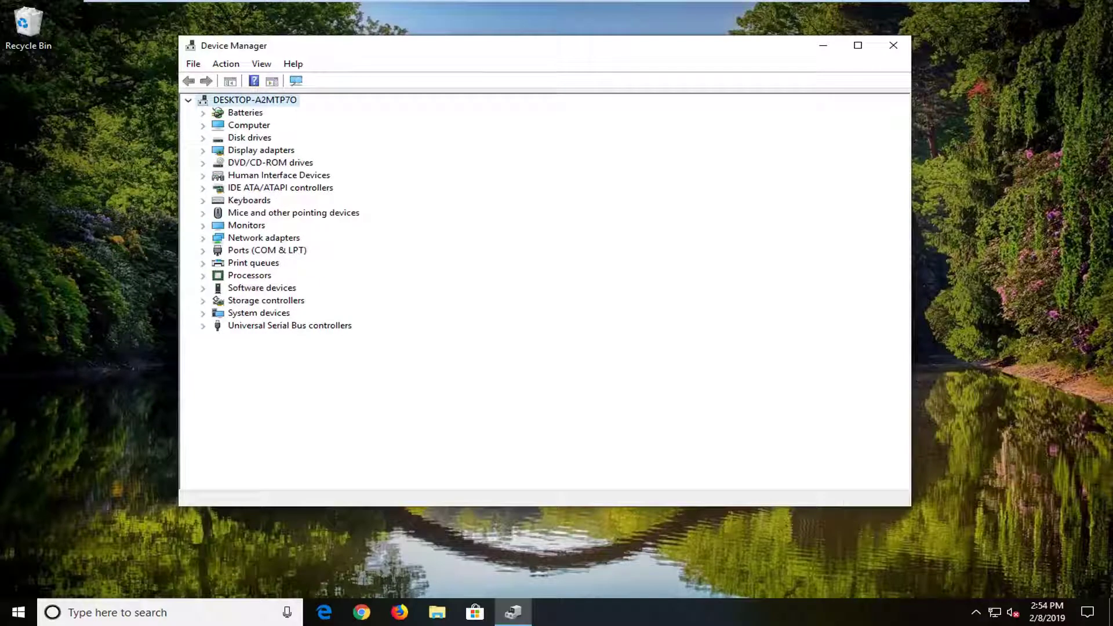
Step: Close the Device Manager window
left_click(903, 53)
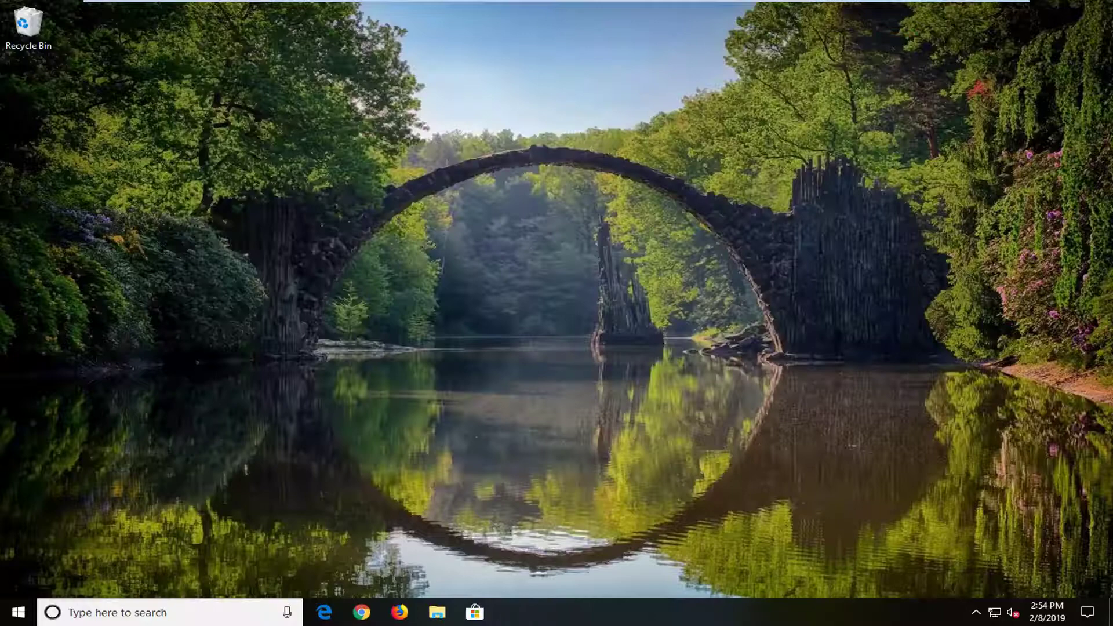